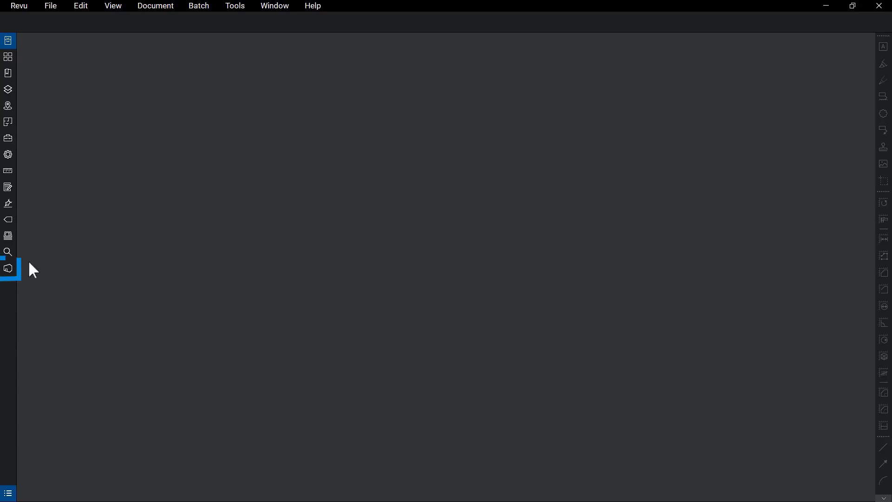
Step: Open Bluebeam Studio and sign in with the account email and password
{"action": "left_click", "coordinate": [12, 270]}
{"action": "left_click", "coordinate": [109, 173]}
{"action": "type", "text": "****"}
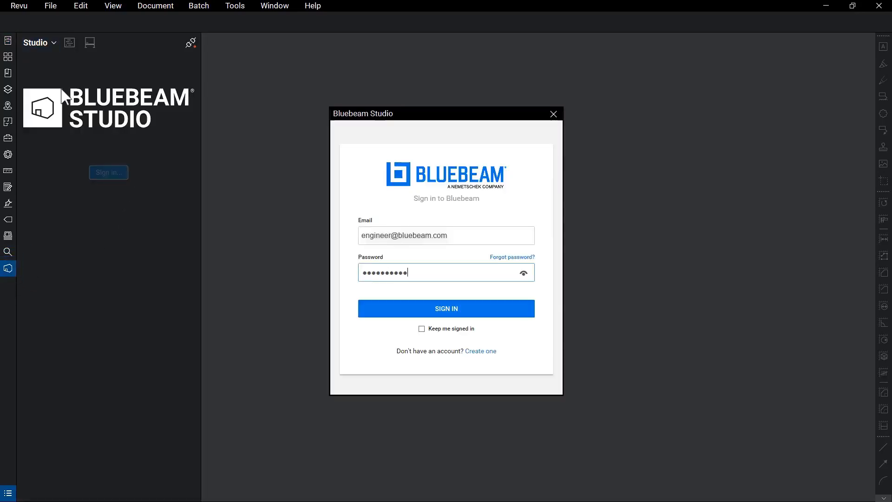
{"action": "left_click", "coordinate": [446, 308]}
Step: View the Studio sessions list, the projects list, and the filtering and sorting options for projects
{"action": "left_click", "coordinate": [88, 48]}
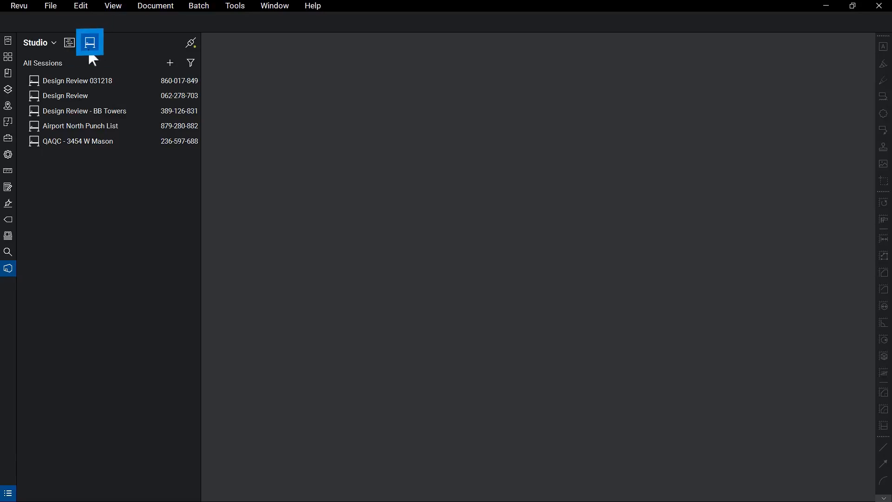
{"action": "left_click", "coordinate": [70, 46]}
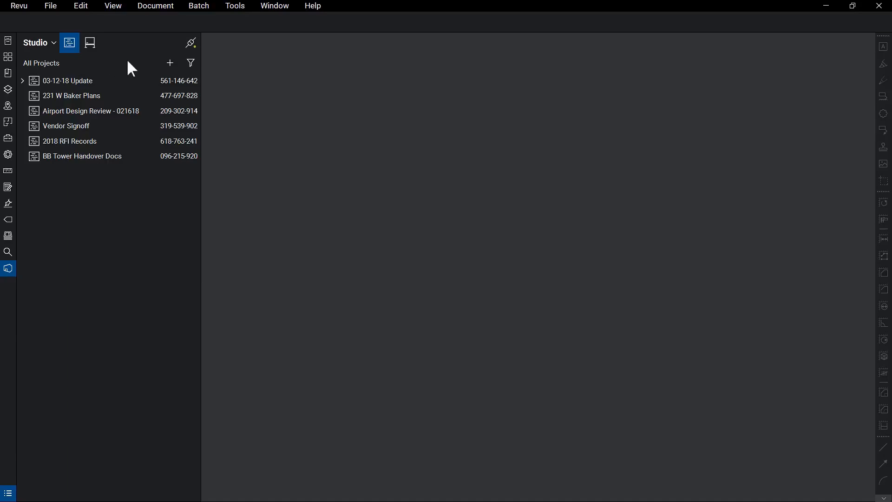
{"action": "left_click", "coordinate": [189, 64]}
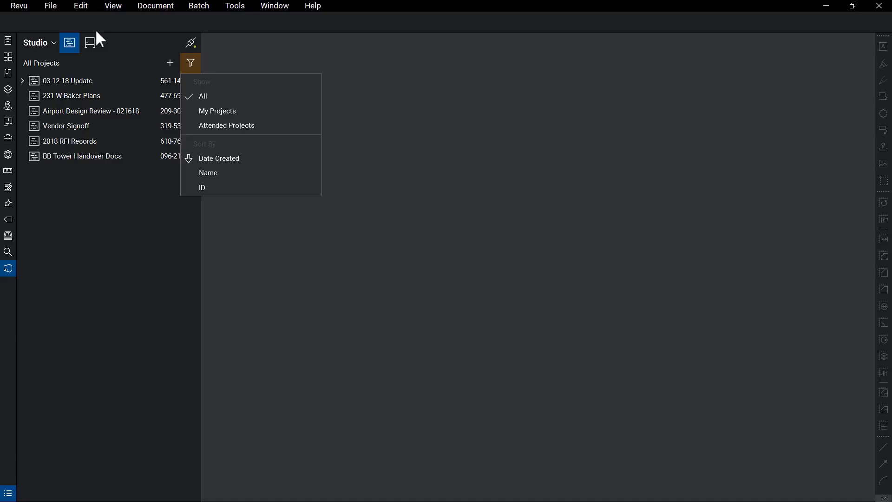
{"action": "left_click", "coordinate": [96, 31]}
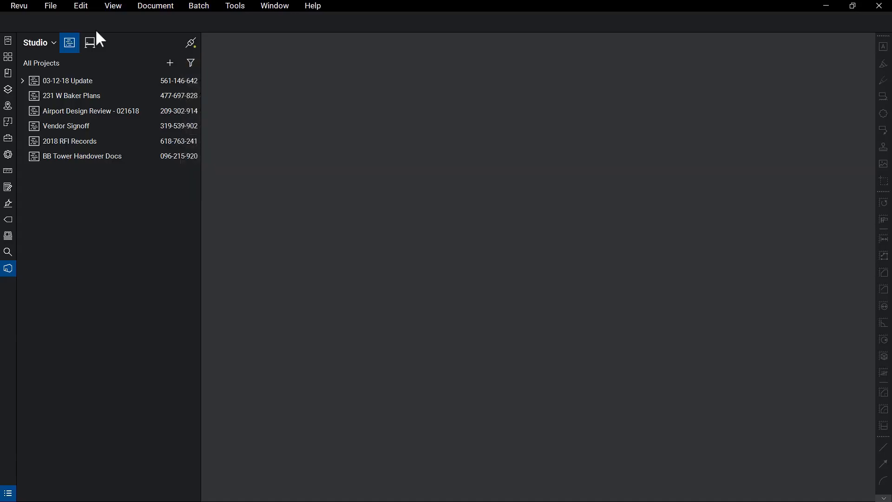
Step: Create a new Studio project named "Airport Project"
{"action": "left_click", "coordinate": [173, 63]}
{"action": "left_click", "coordinate": [175, 80]}
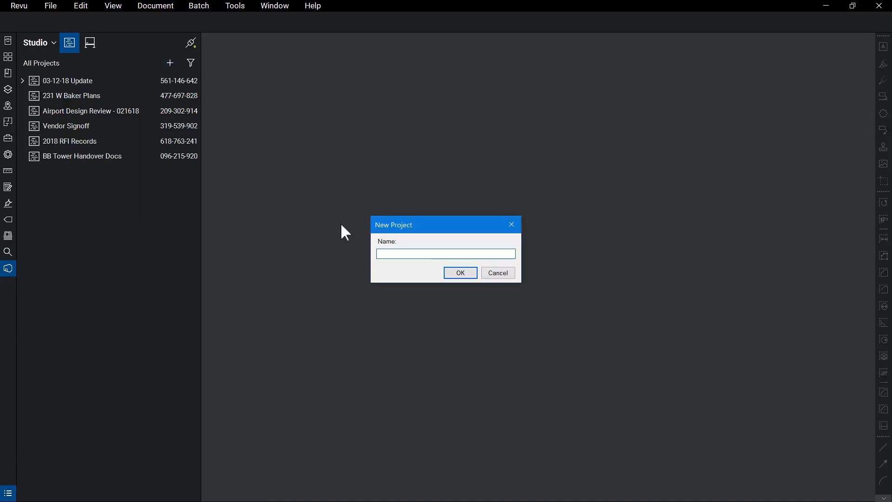
{"action": "type", "text": "Airport Project"}
{"action": "key", "text": "Return"}
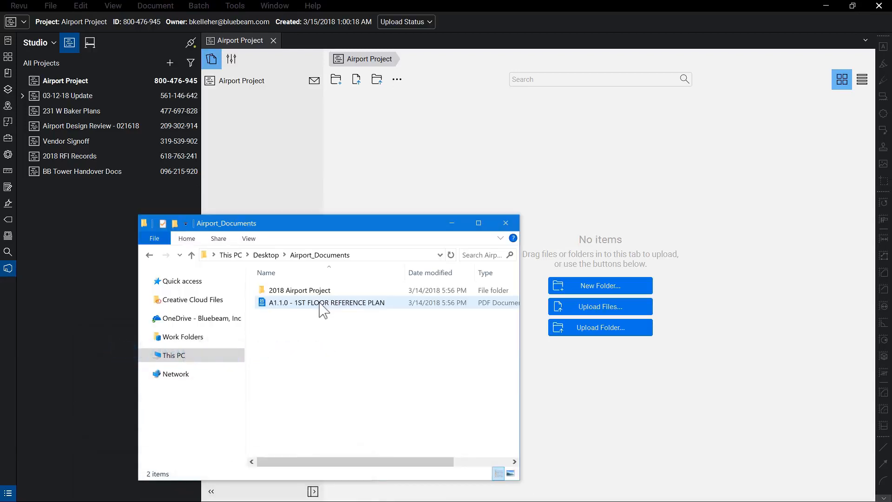
Step: Upload the A1.1.0 - 1ST FLOOR REFERENCE PLAN PDF and the 2018 Airport Project folder from Airport_Documents to the project
{"action": "left_click_drag", "start_coordinate": [326, 303], "coordinate": [575, 284]}
{"action": "left_click", "coordinate": [515, 226]}
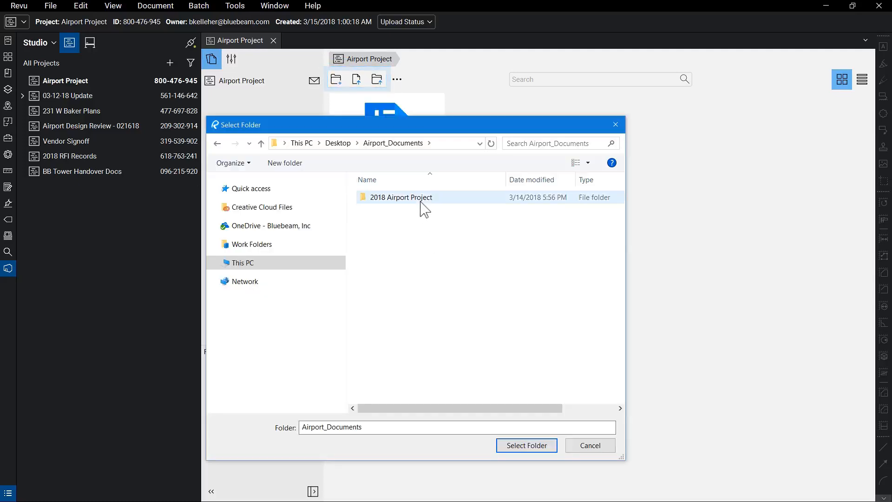
{"action": "left_click", "coordinate": [420, 198]}
{"action": "left_click", "coordinate": [513, 446]}
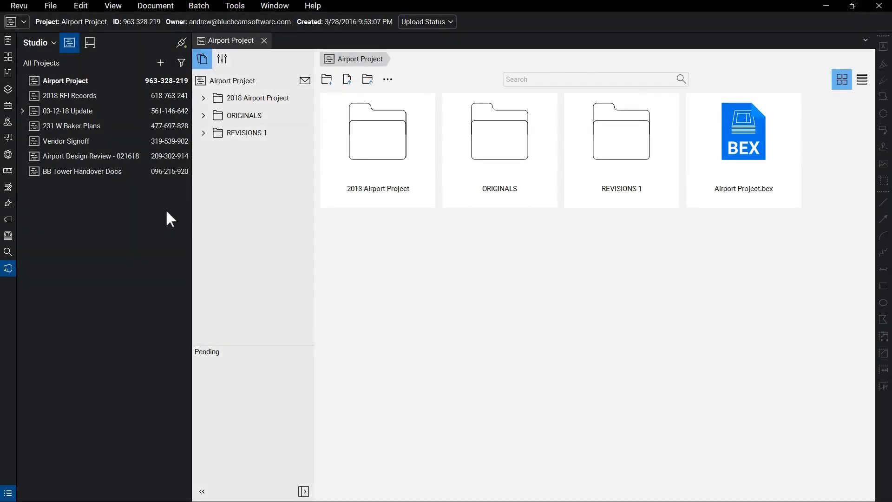
Step: Expand the 2018 Airport Project, ORIGINALS and REVISIONS 1 folders and view the contents of Submittals
{"action": "left_click", "coordinate": [203, 97]}
{"action": "left_click", "coordinate": [203, 220]}
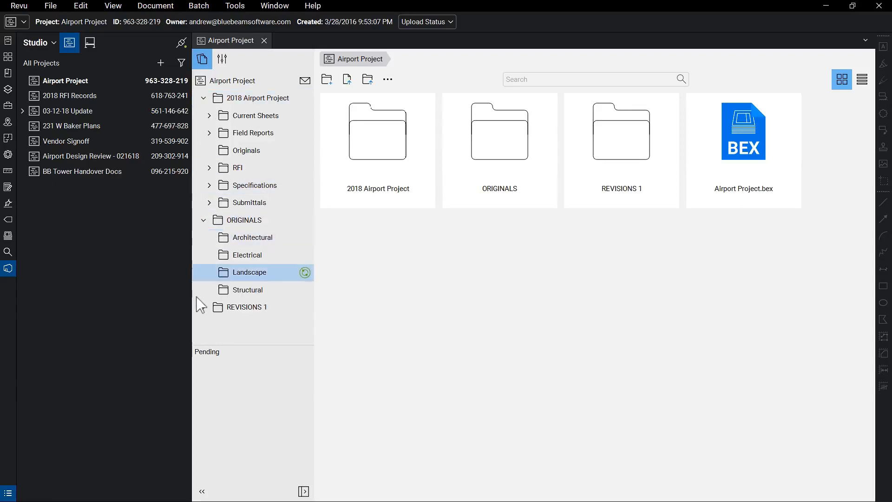
{"action": "left_click", "coordinate": [203, 307]}
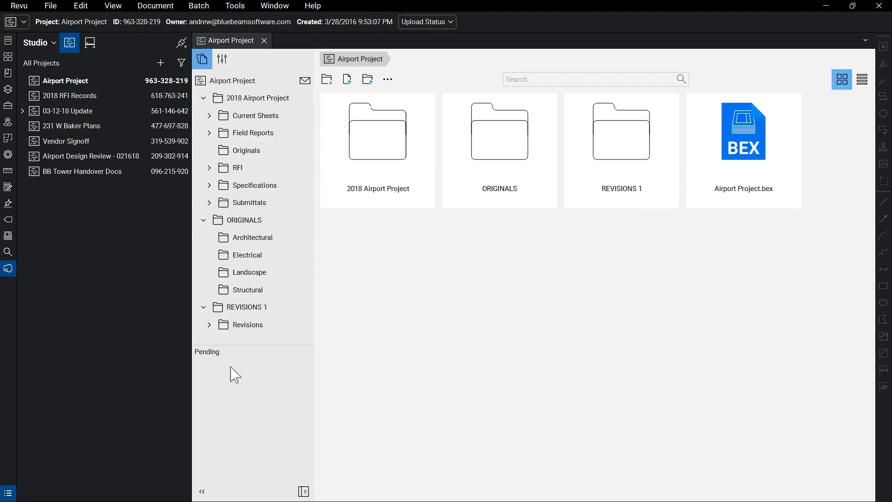
{"action": "left_click", "coordinate": [274, 204]}
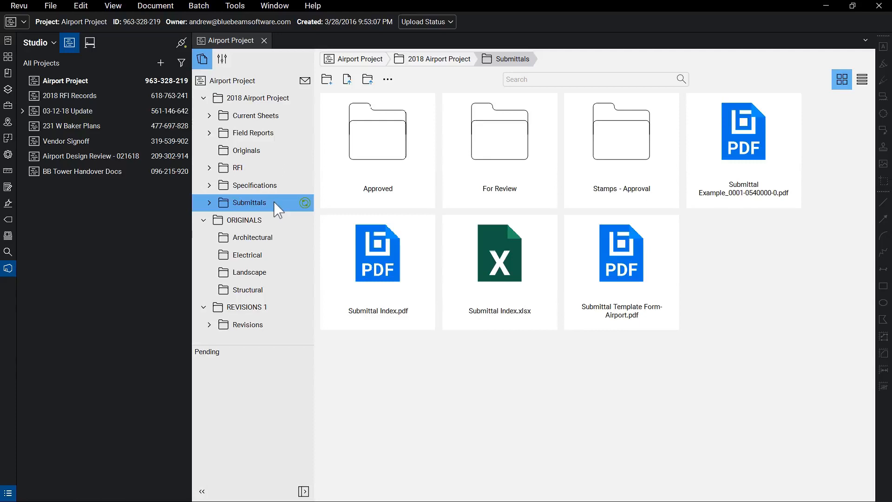
Step: Open the Architectural folder under Current Sheets and show its files as a detailed list
{"action": "left_click", "coordinate": [209, 115]}
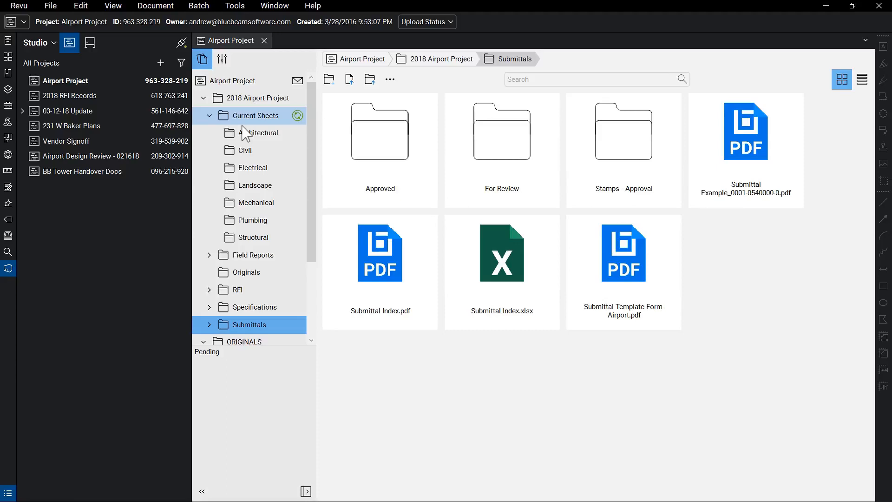
{"action": "left_click", "coordinate": [243, 133]}
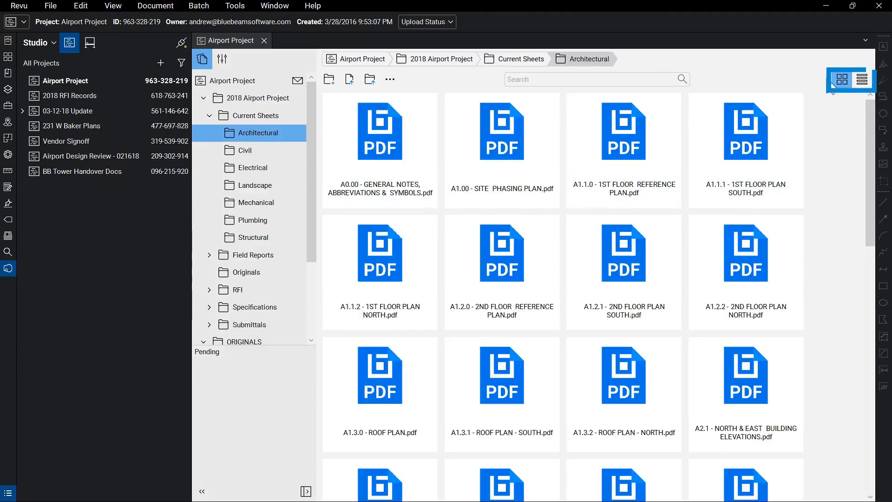
{"action": "left_click", "coordinate": [862, 79]}
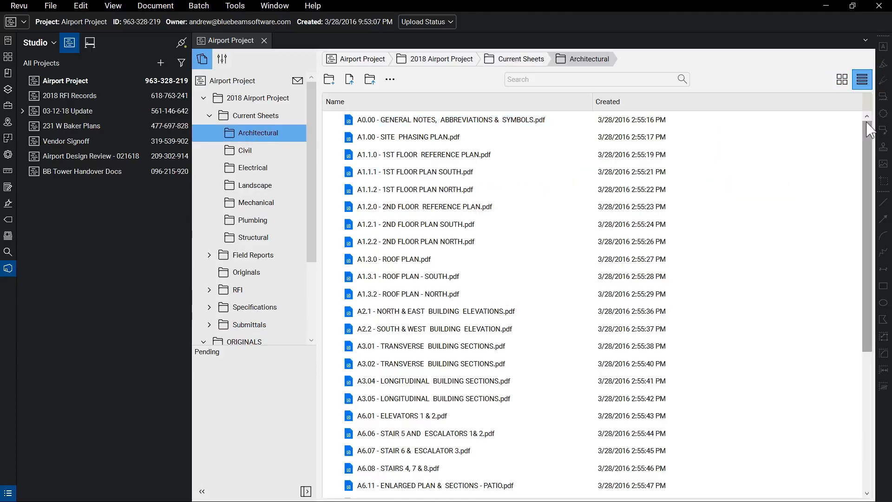
{"action": "left_click_drag", "start_coordinate": [869, 130], "coordinate": [840, 125]}
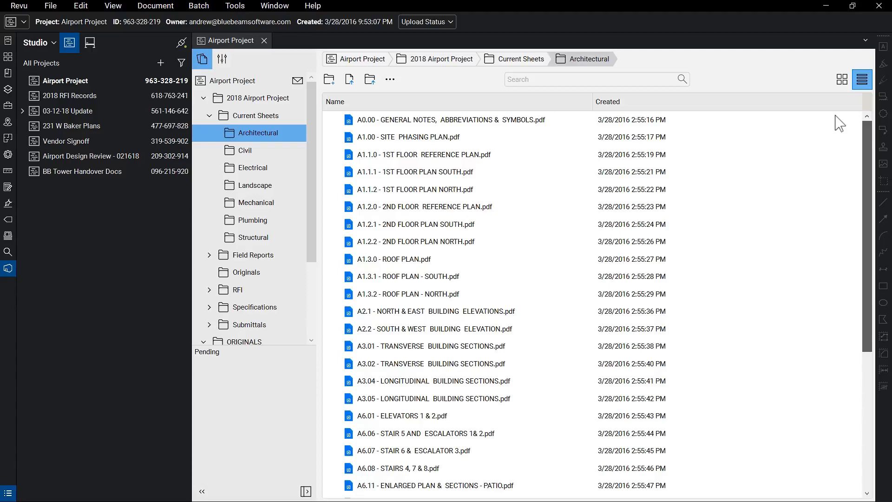
Step: Invite a participant to Airport Project by adding the invitee's email address, leaving the message blank, and send the invitation
{"action": "left_click", "coordinate": [298, 81]}
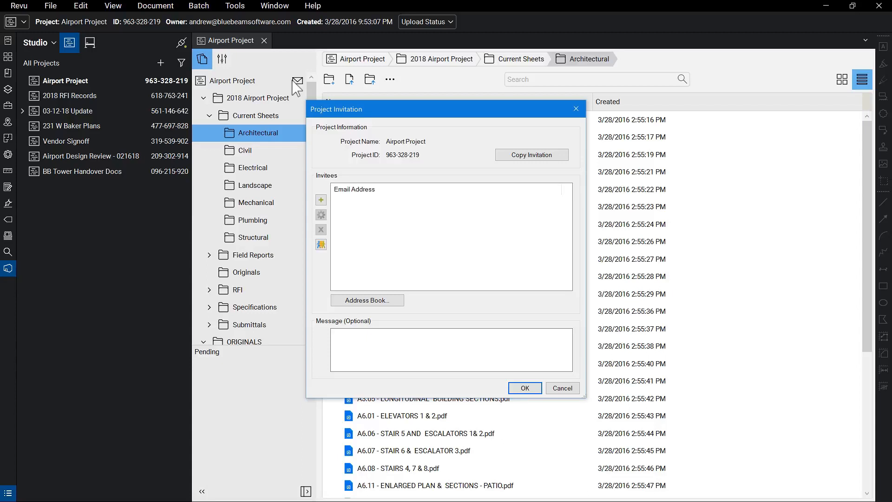
{"action": "left_click", "coordinate": [320, 200]}
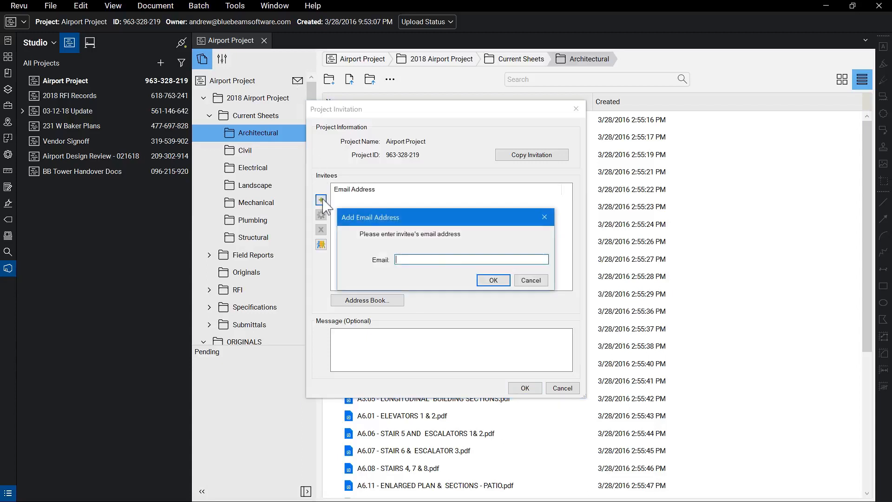
{"action": "key", "text": "ctrl+v"}
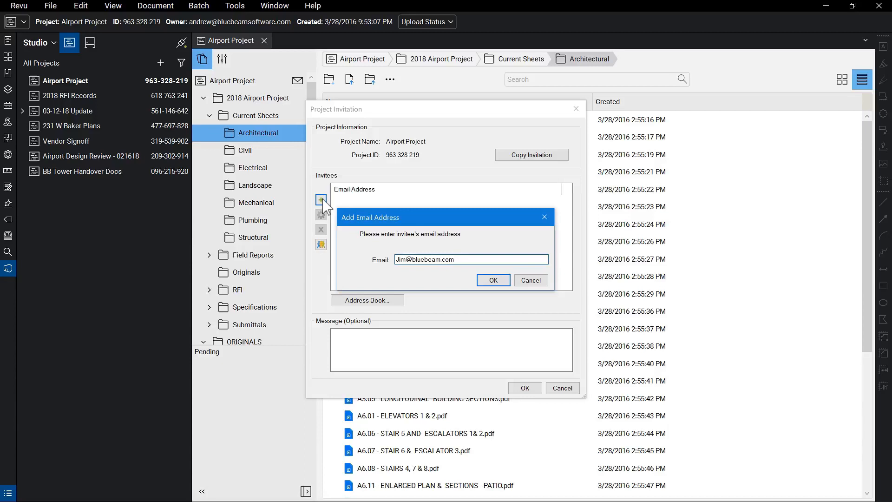
{"action": "key", "text": "Return"}
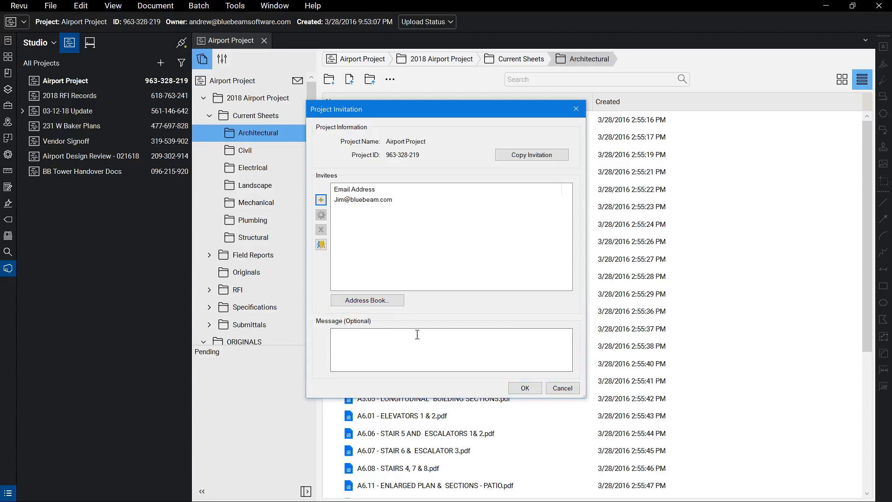
{"action": "left_click", "coordinate": [500, 159]}
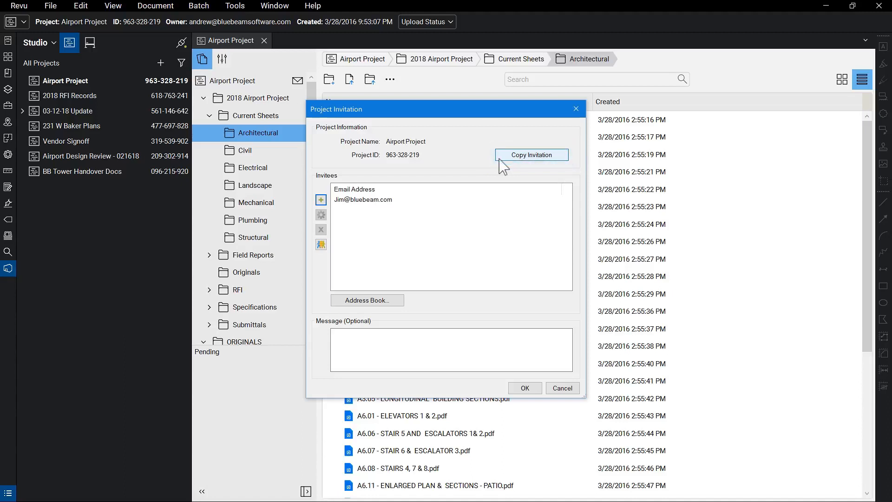
{"action": "left_click", "coordinate": [525, 388]}
{"action": "left_click", "coordinate": [453, 265]}
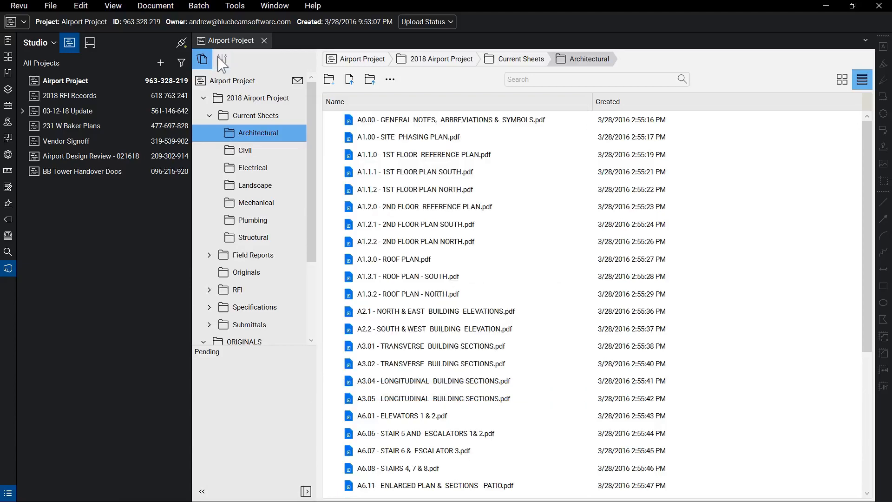
Step: In the project's folder permissions, set the ORIGINALS folder to Hidden for the individual user listed below Attendees
{"action": "left_click", "coordinate": [222, 64]}
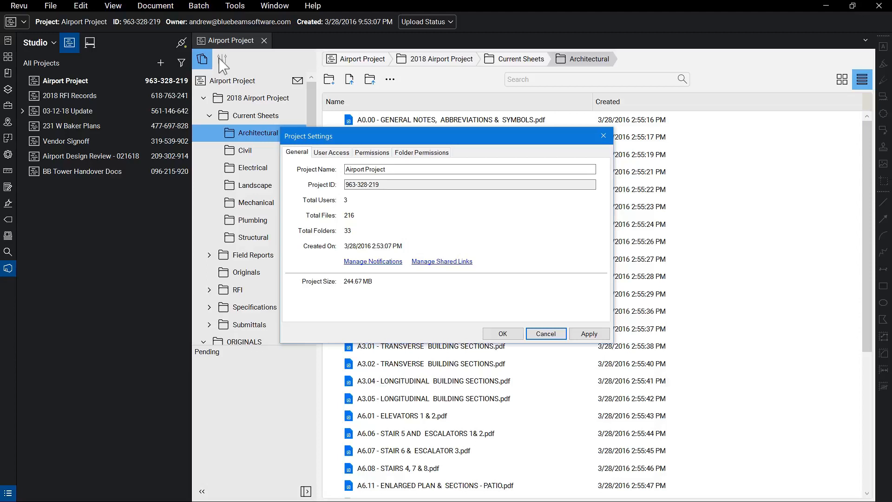
{"action": "left_click", "coordinate": [422, 152]}
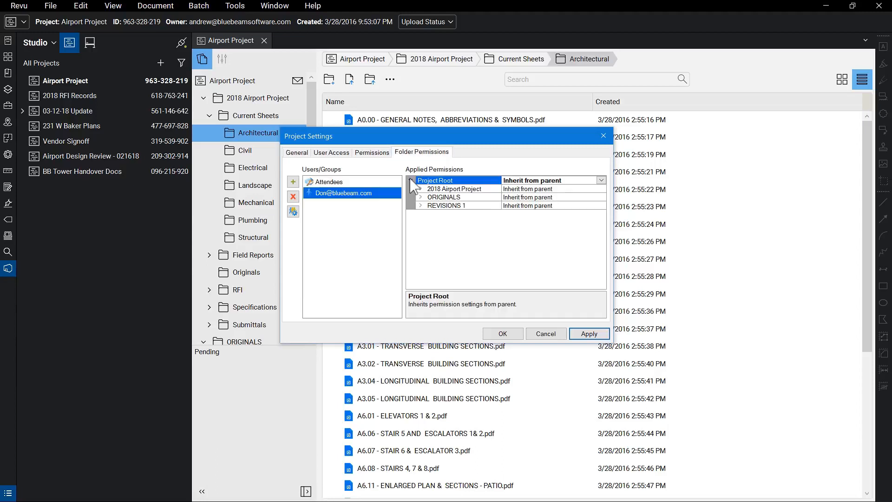
{"action": "left_click", "coordinate": [601, 197]}
{"action": "left_click", "coordinate": [599, 216]}
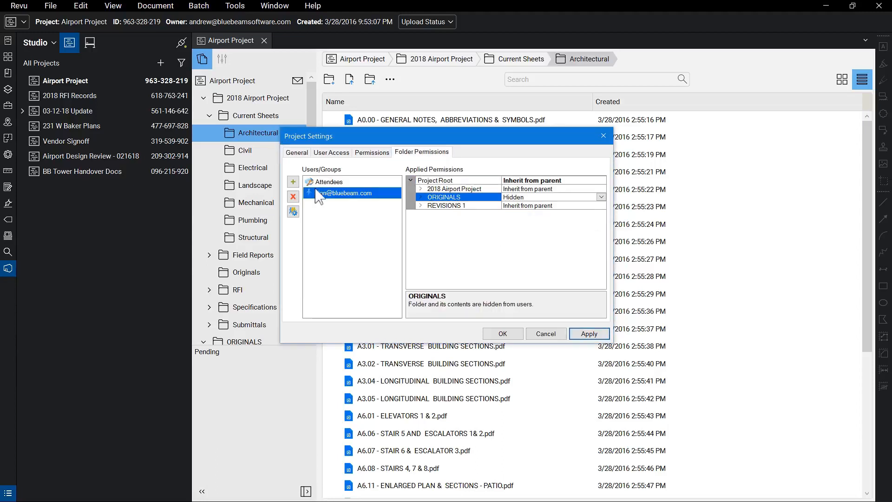
Step: Add a second individual user to the folder permissions, give that user Read permission on ORIGINALS, and apply the settings
{"action": "left_click", "coordinate": [293, 182]}
{"action": "left_click", "coordinate": [367, 223]}
{"action": "left_click", "coordinate": [499, 329]}
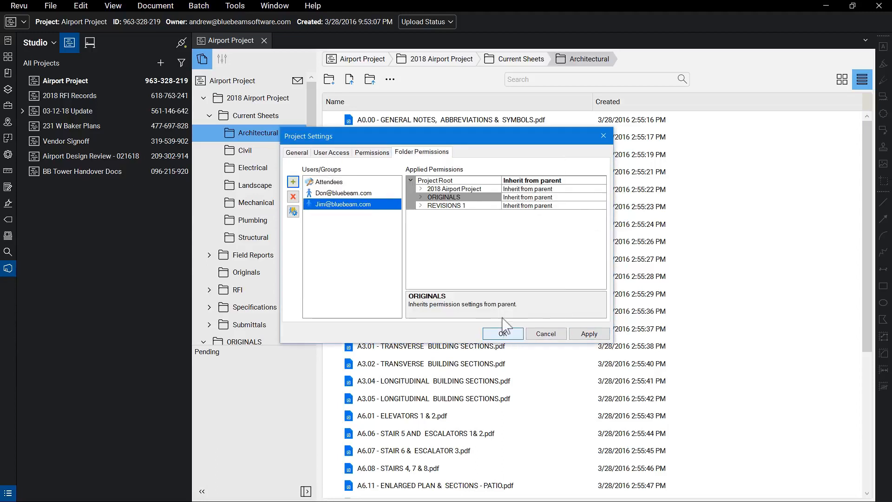
{"action": "left_click", "coordinate": [601, 197]}
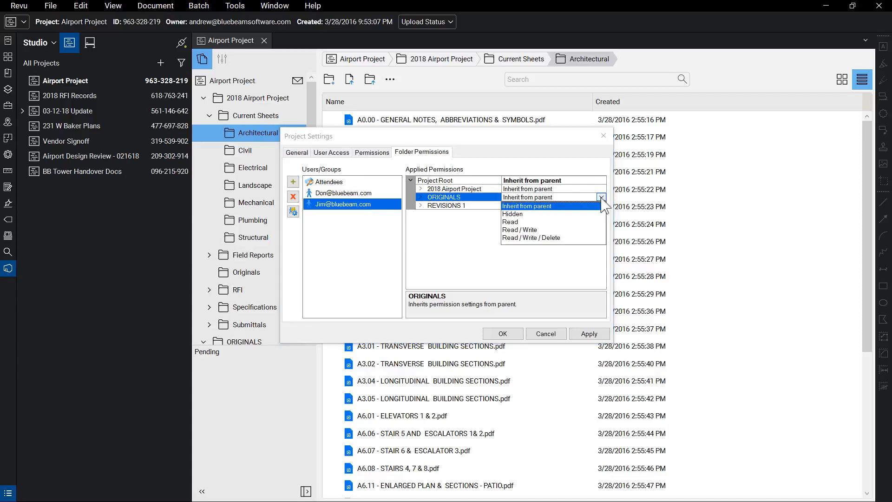
{"action": "left_click", "coordinate": [596, 225]}
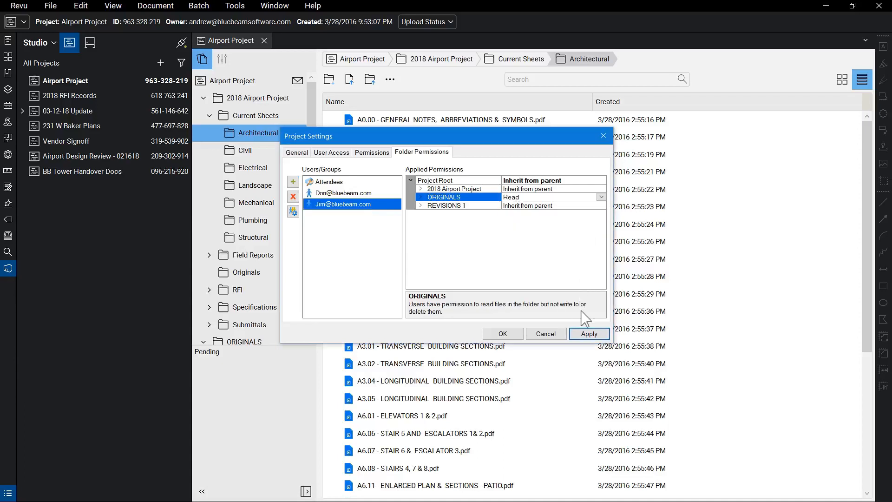
{"action": "left_click", "coordinate": [589, 334]}
{"action": "left_click", "coordinate": [546, 333]}
Step: Open A1.1.1 - 1ST FLOOR PLAN SOUTH from the Architectural folder and check it out for editing
{"action": "double_click", "coordinate": [400, 172]}
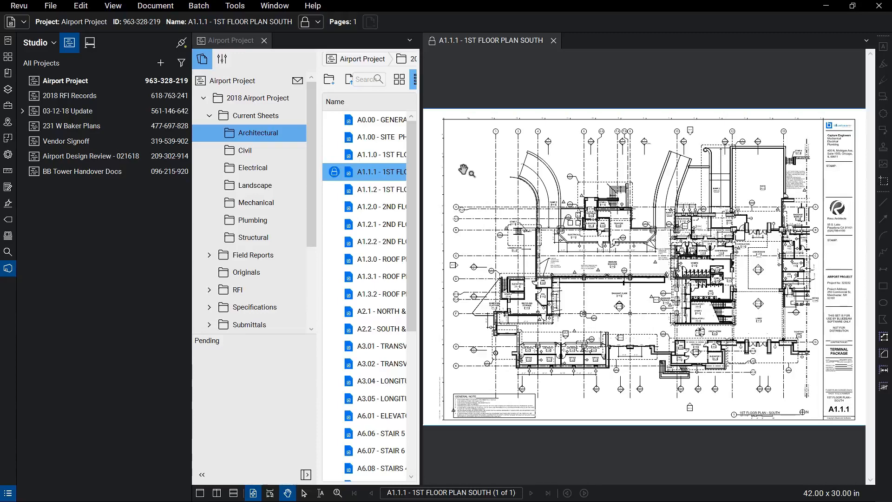
{"action": "left_click", "coordinate": [432, 41]}
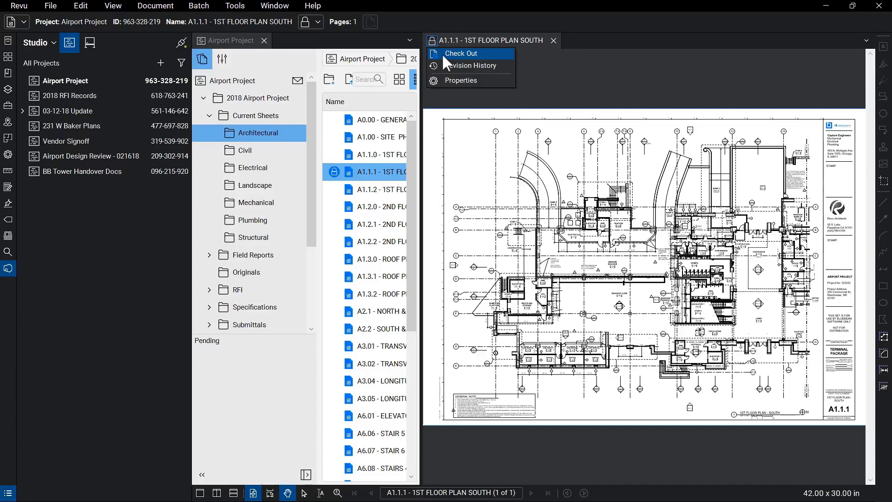
{"action": "left_click", "coordinate": [442, 53]}
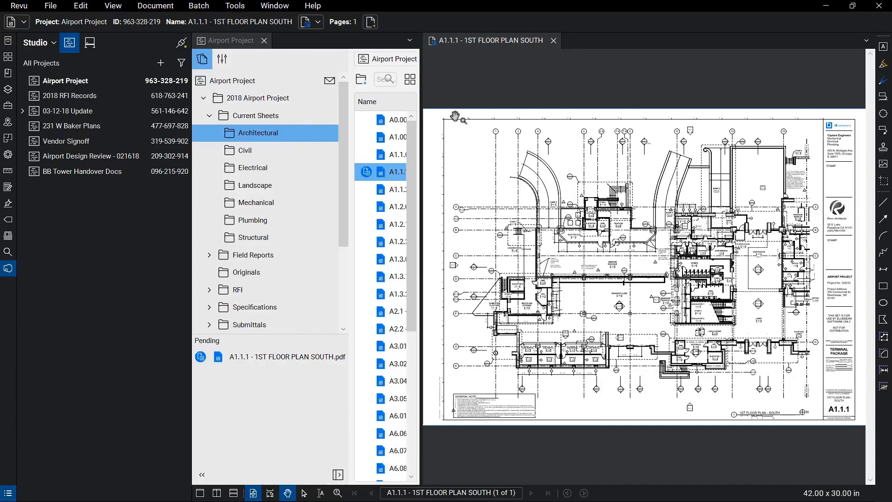
Step: Add a "Remove Wall" callout to the wall between EMR 134 and STG 136, and check the drawing in without a comment
{"action": "scroll", "coordinate": [516, 303], "scroll_direction": "up", "scroll_amount": 10}
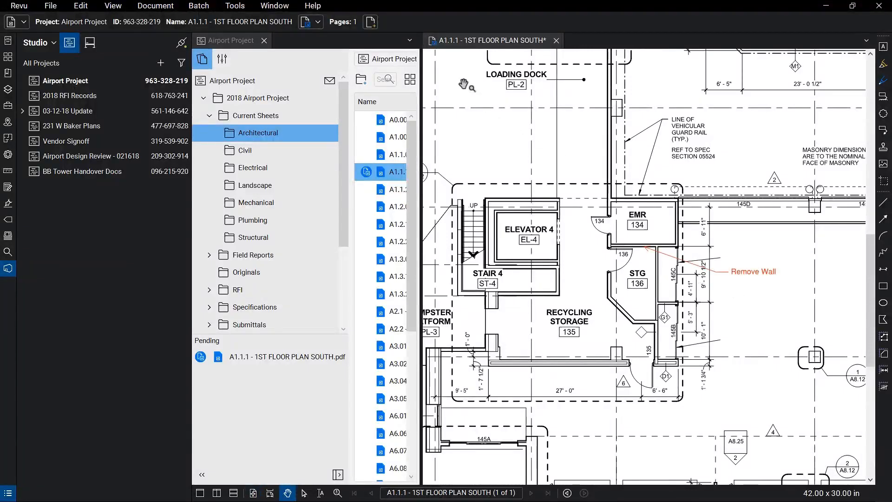
{"action": "left_click", "coordinate": [432, 40]}
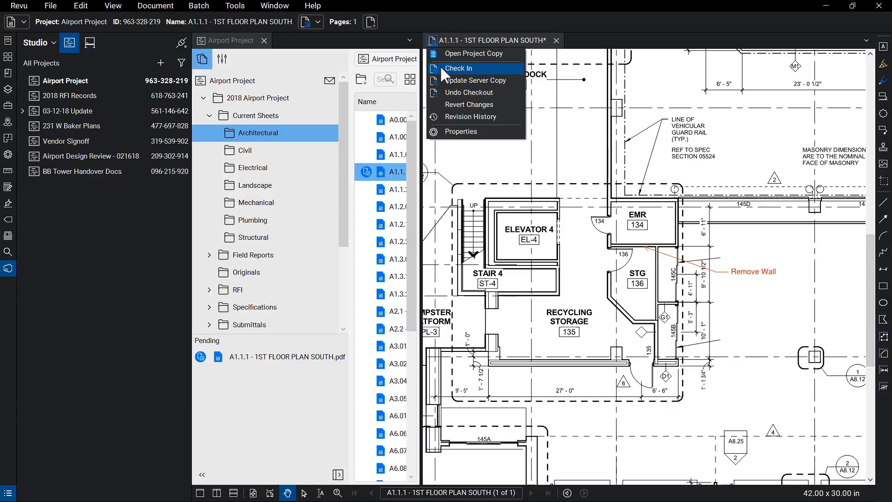
{"action": "left_click", "coordinate": [439, 67]}
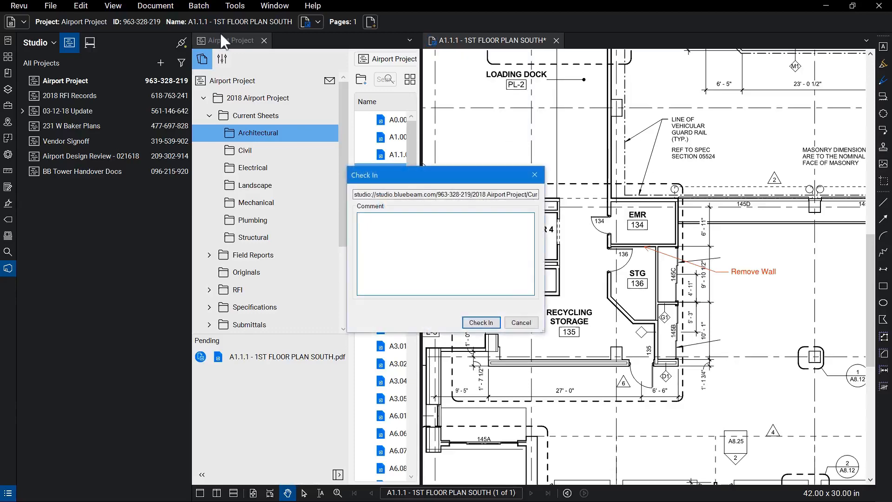
{"action": "key", "text": "Return"}
Step: Review the revision history of A1.1.1 - 1ST FLOOR PLAN SOUTH and close the drawing
{"action": "left_click", "coordinate": [436, 43]}
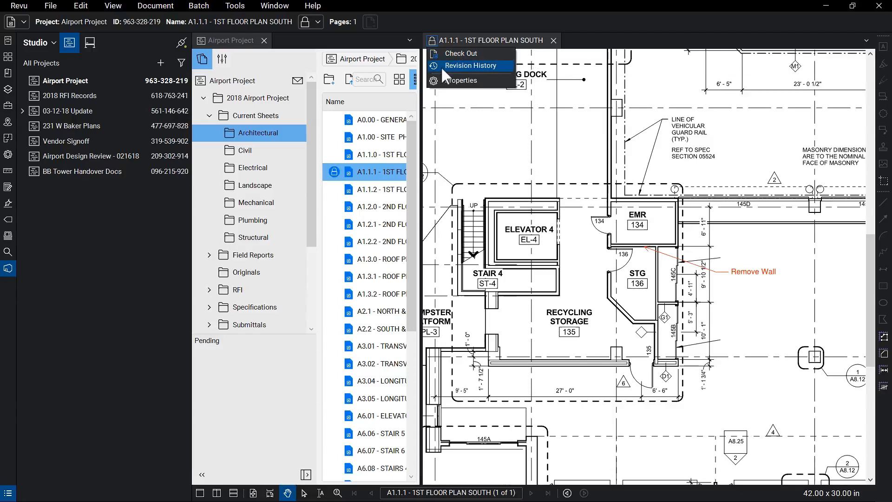
{"action": "left_click", "coordinate": [441, 66]}
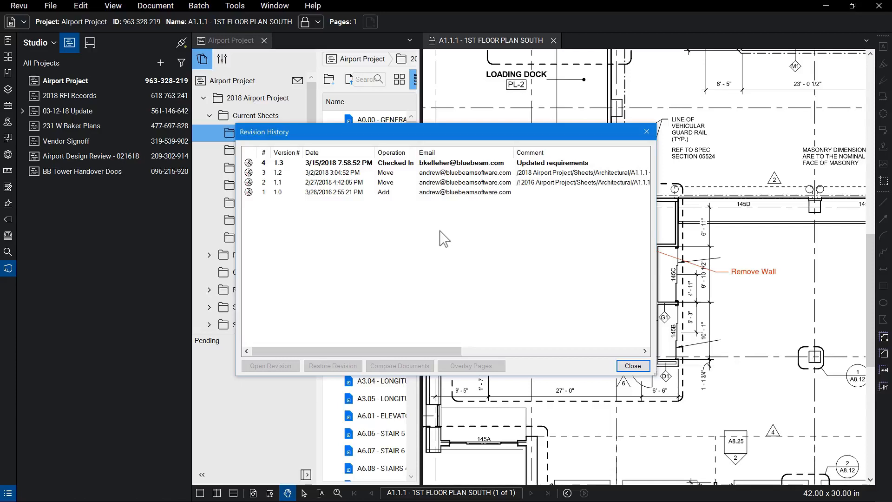
{"action": "left_click", "coordinate": [632, 366]}
{"action": "left_click", "coordinate": [553, 41]}
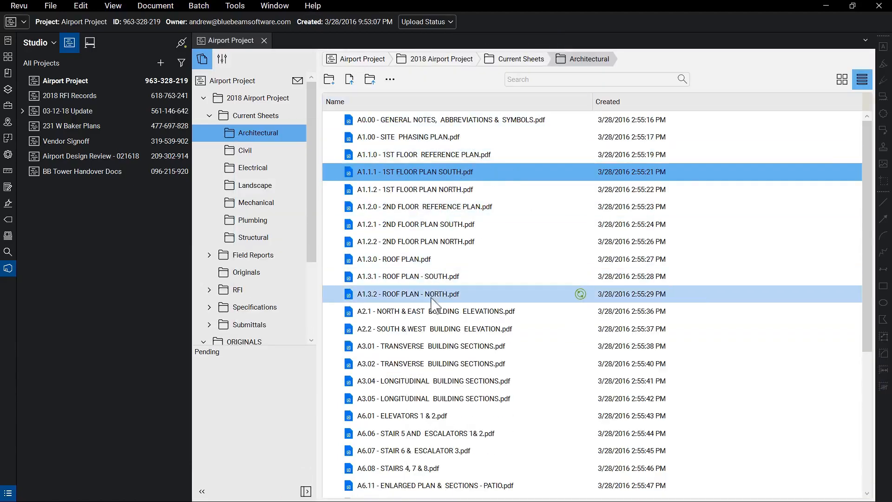
Step: Add A2.2 - SOUTH & WEST BUILDING ELEVATION.pdf to a new Studio session named "Airport 60% Review"
{"action": "right_click", "coordinate": [540, 328]}
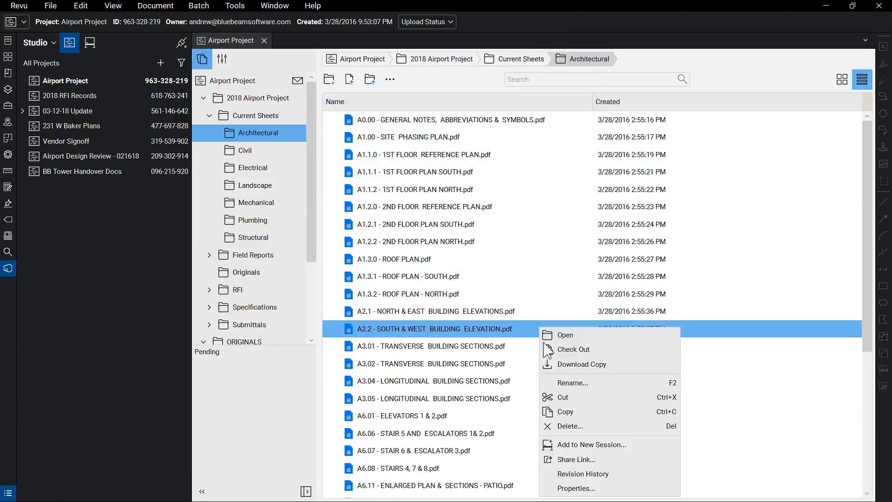
{"action": "left_click", "coordinate": [615, 446]}
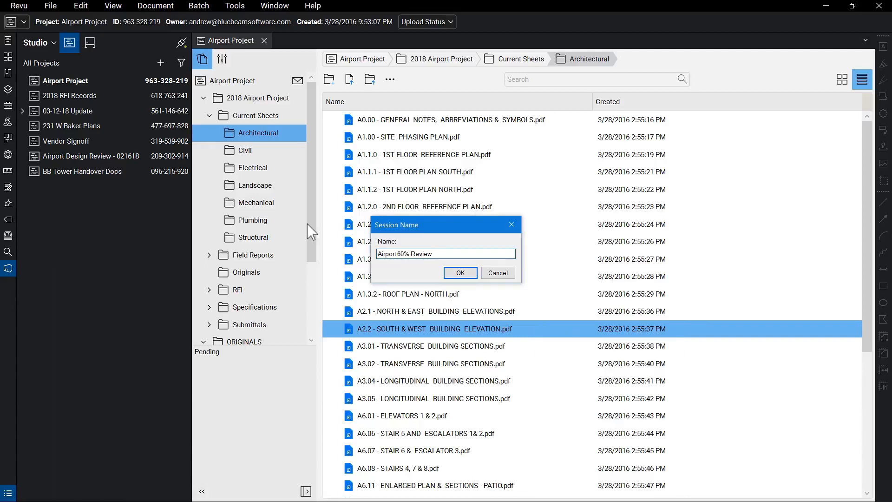
{"action": "left_click", "coordinate": [453, 273]}
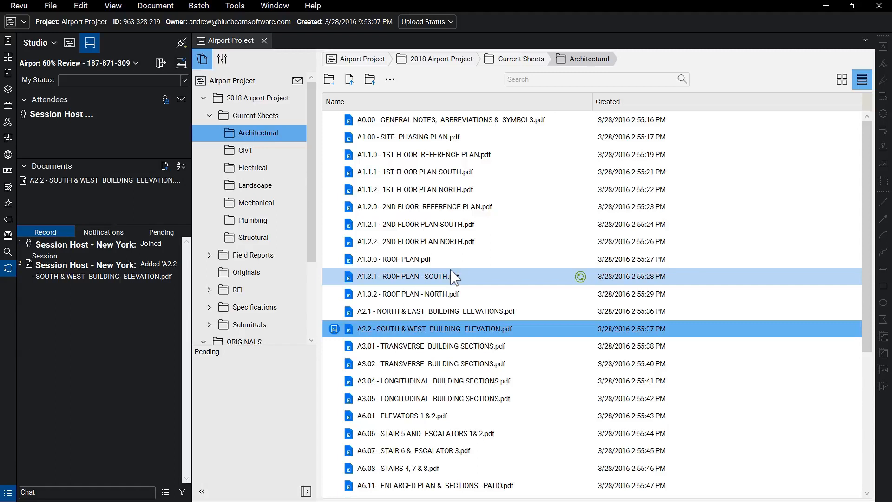
Step: Create a share link for A1.2.2 - 2ND FLOOR PLAN NORTH.pdf valid for 24 Hours, without a password, and copy the link
{"action": "right_click", "coordinate": [462, 242]}
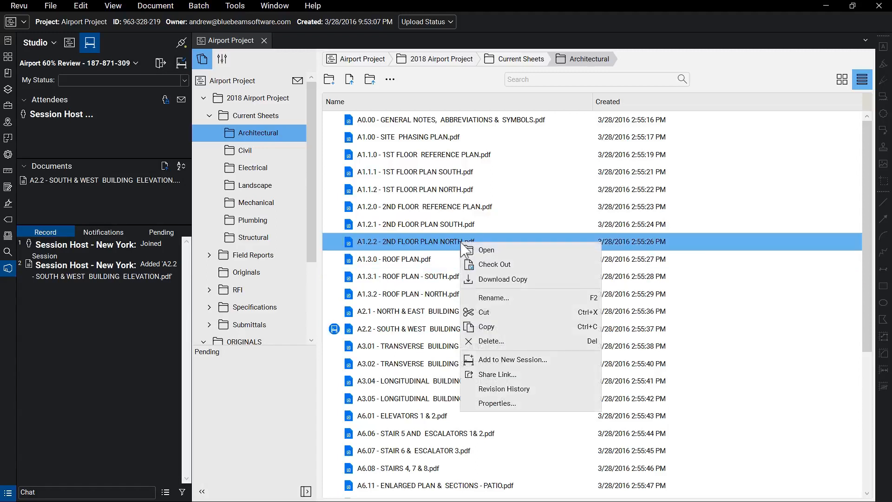
{"action": "left_click", "coordinate": [561, 379]}
{"action": "left_click", "coordinate": [516, 245]}
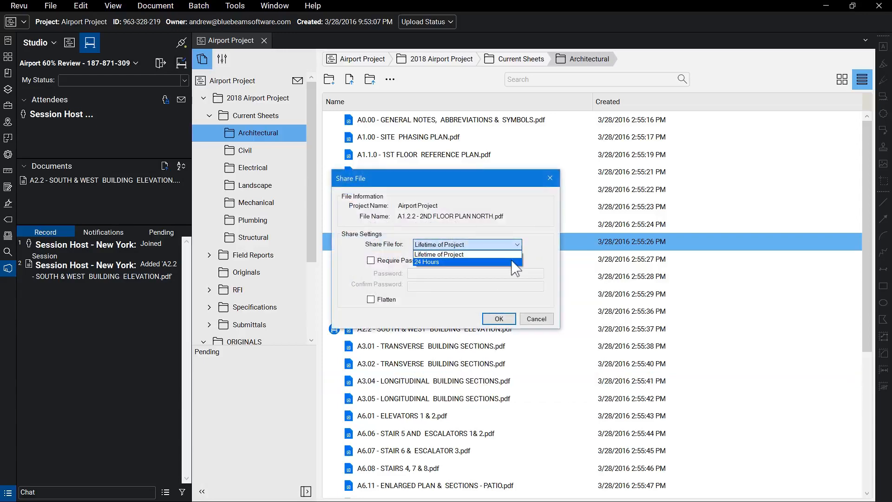
{"action": "left_click", "coordinate": [513, 269]}
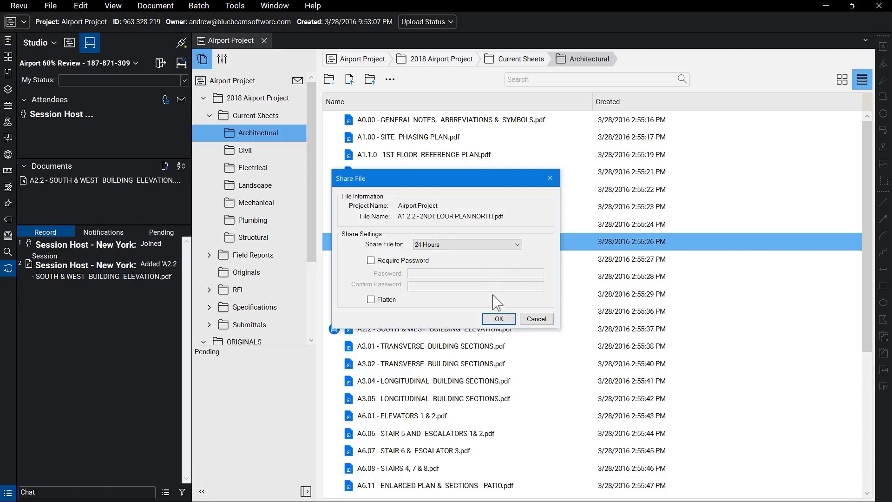
{"action": "left_click", "coordinate": [499, 319]}
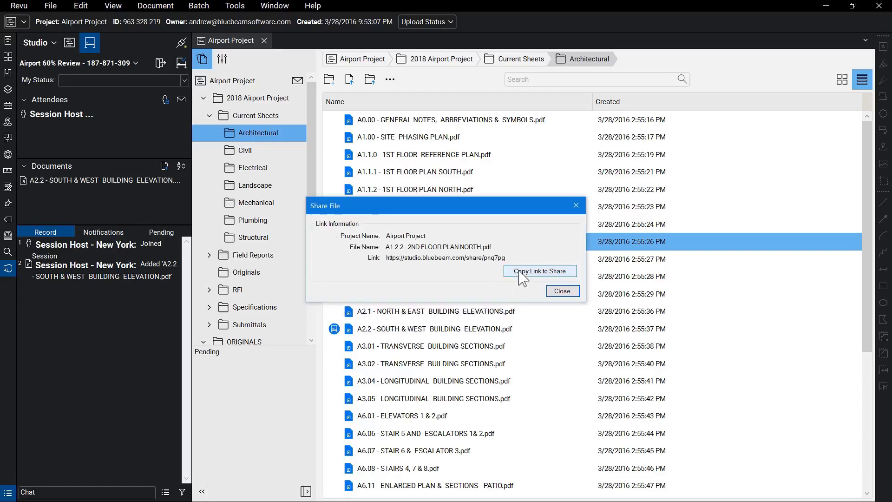
{"action": "left_click", "coordinate": [520, 273]}
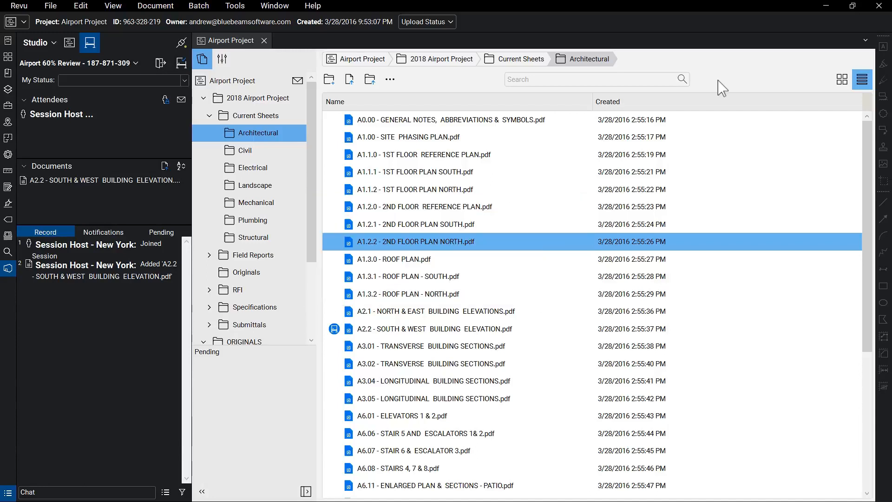